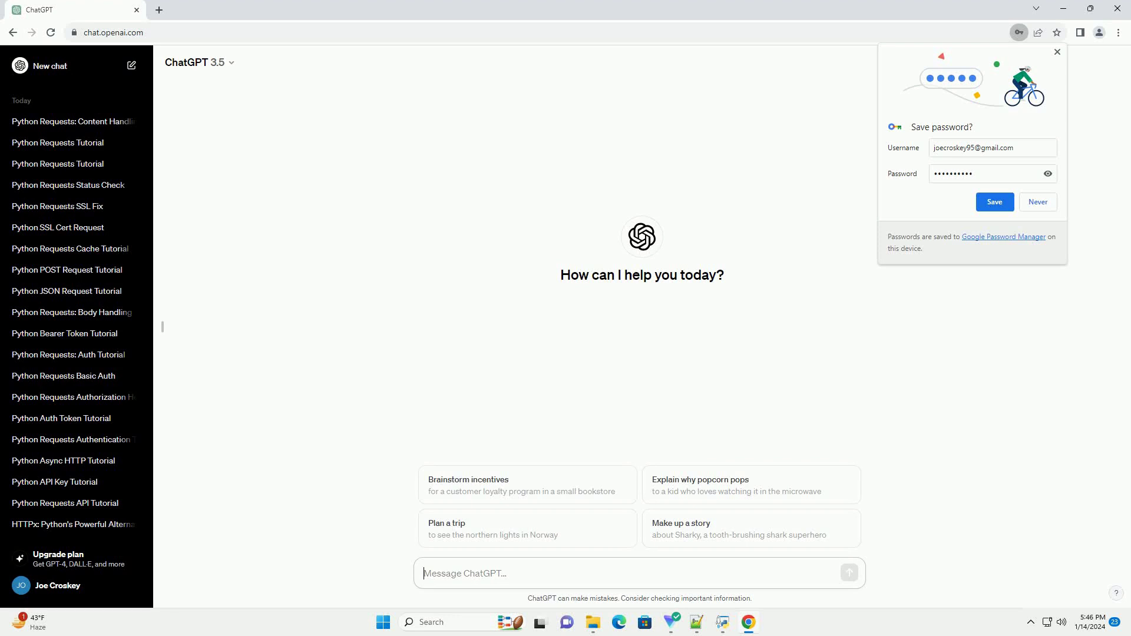
- Paste and send a request for a Python requests Content-Length tutorial with a code example
text(write an informative tutorial about python request content length with code example)
key(Return)
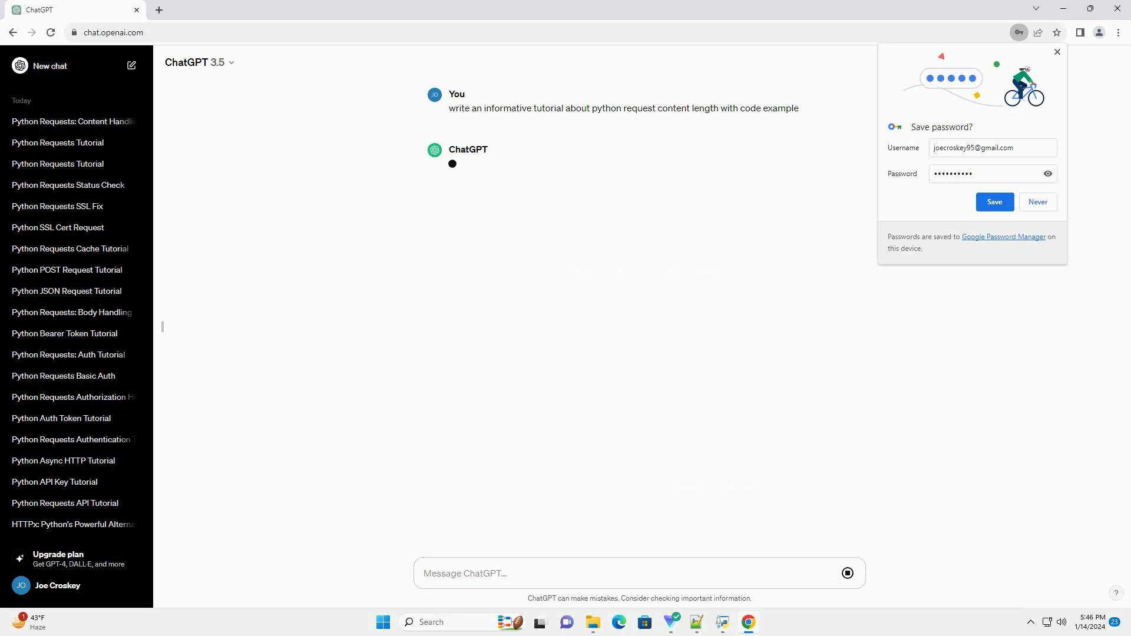